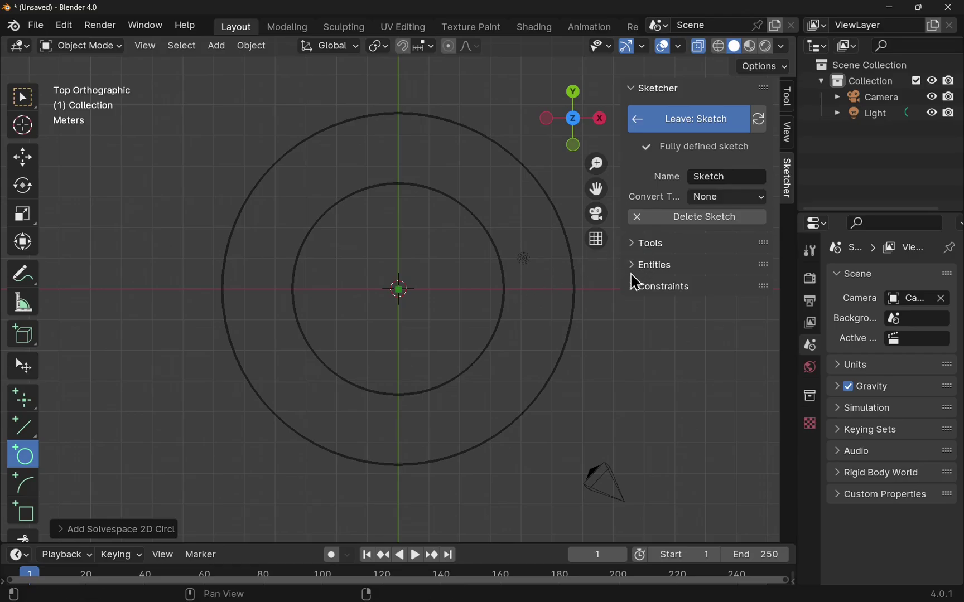
- Give the sketch's outer circle an 11.446 m diameter dimension, then open Preferences on the Add-ons list
click(635, 295)
click(634, 294)
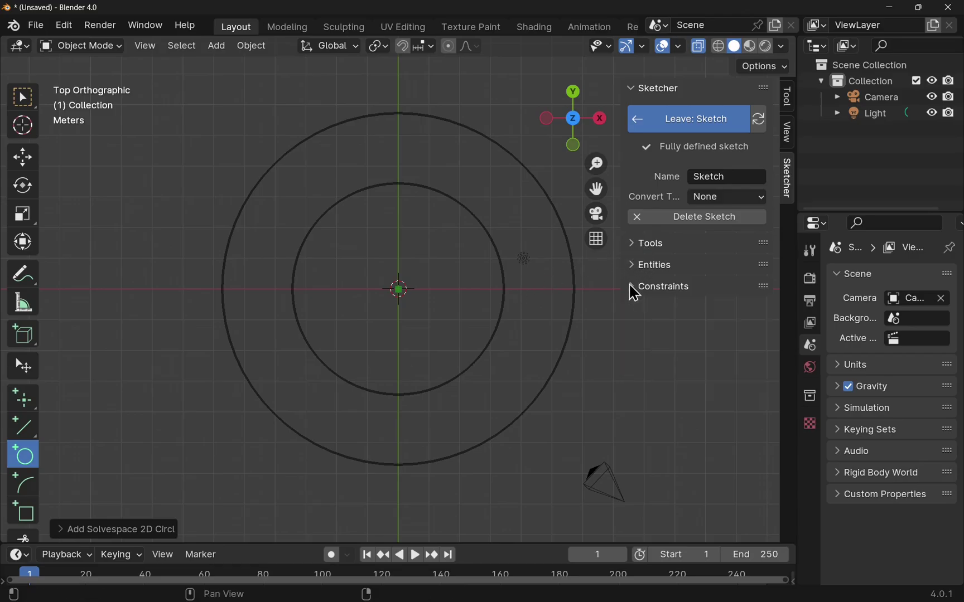
click(632, 250)
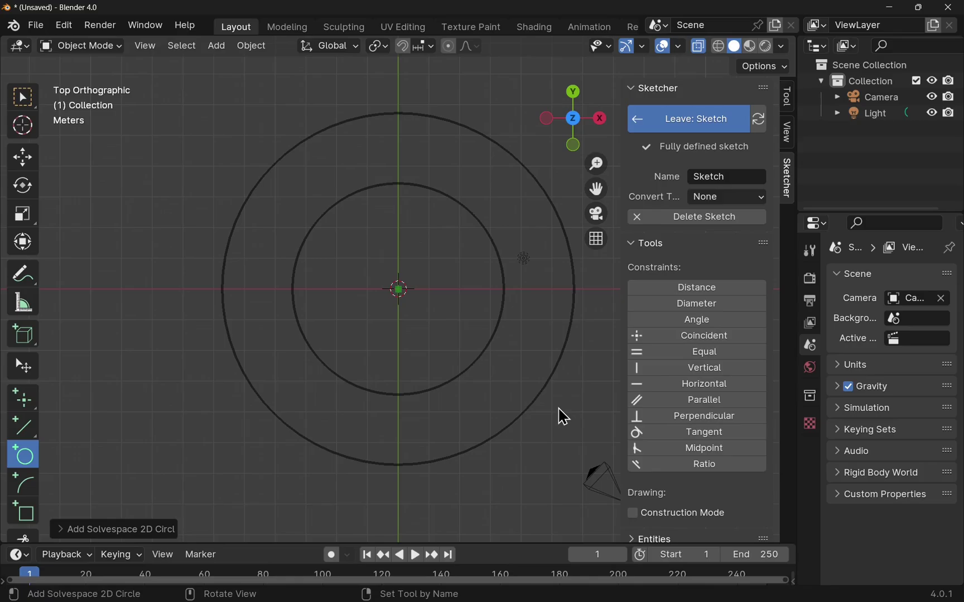
click(691, 305)
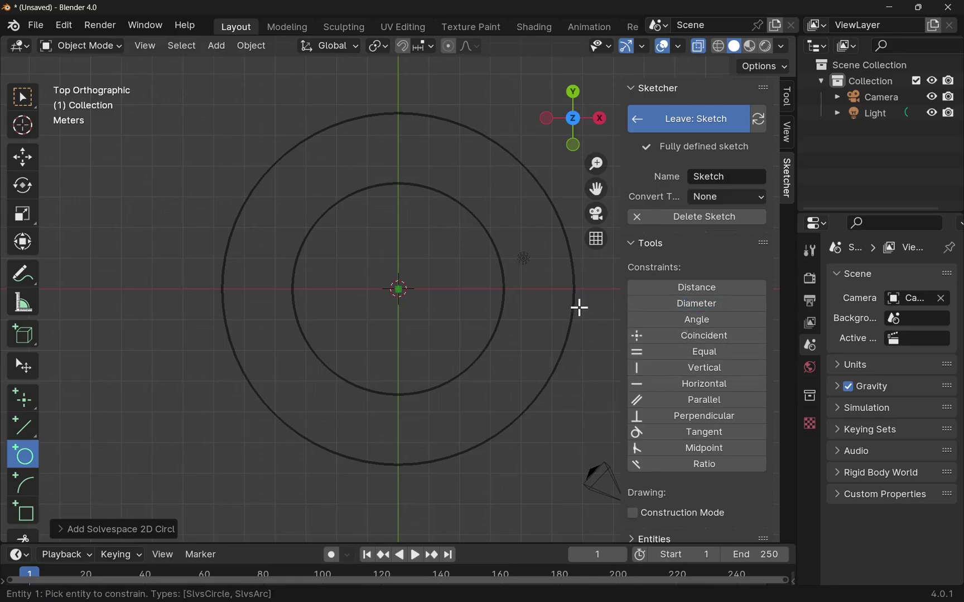
click(575, 308)
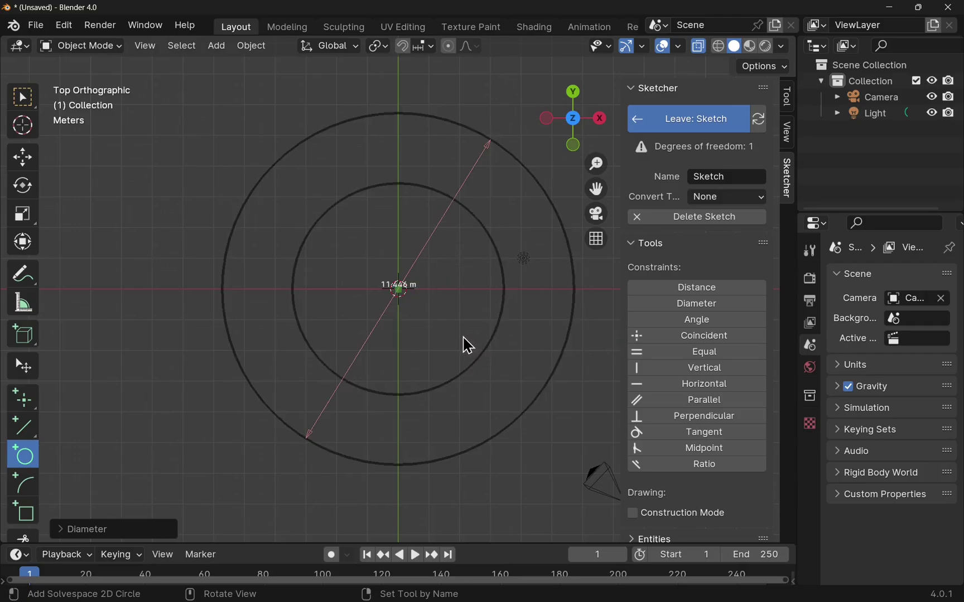
click(64, 26)
click(118, 237)
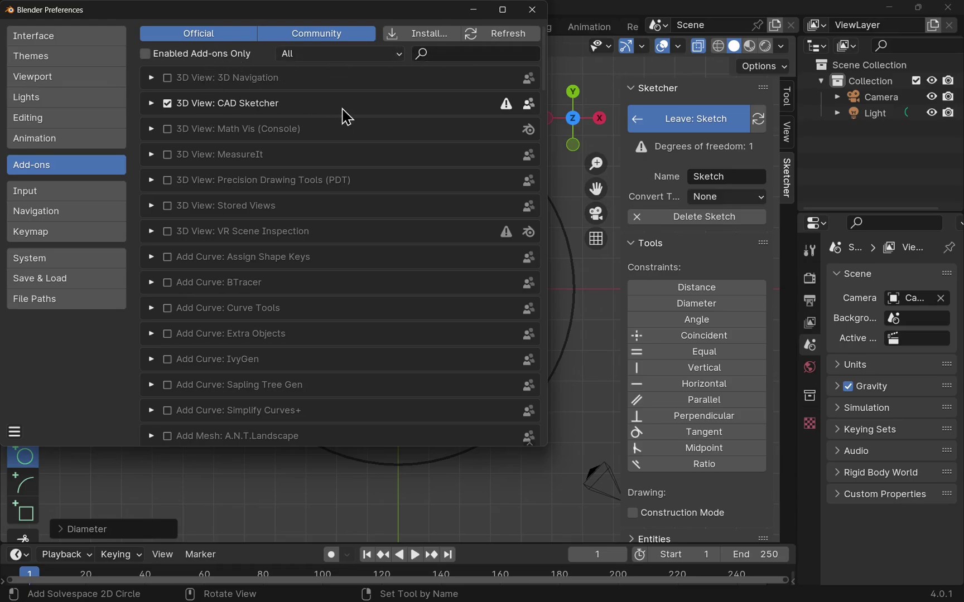
- Filter add-ons by 'cad', expand CAD Sketcher's General settings, and move Preferences aside to reveal the sketch
click(456, 54)
text(cad)
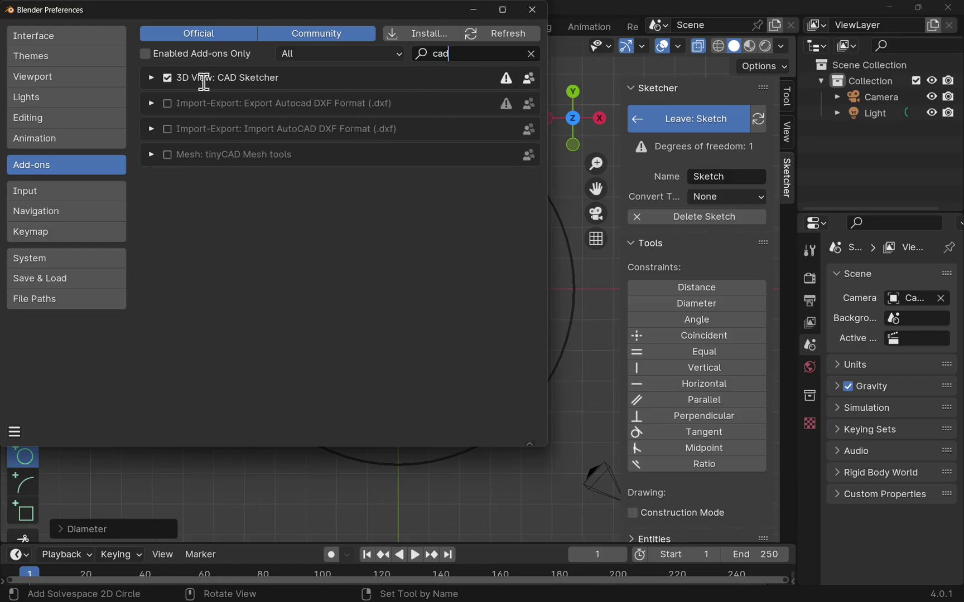
click(151, 78)
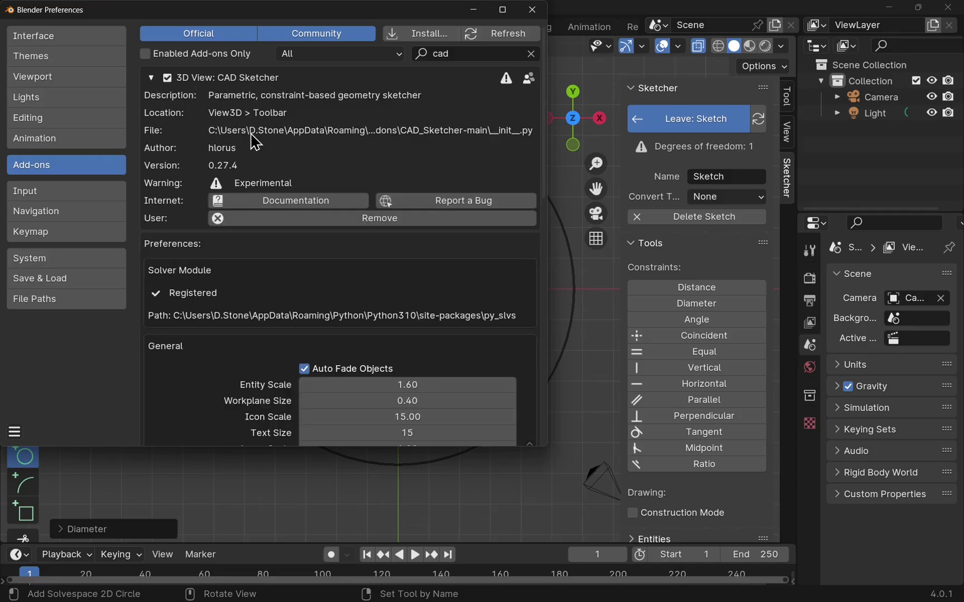
scroll(252, 141, down, 6)
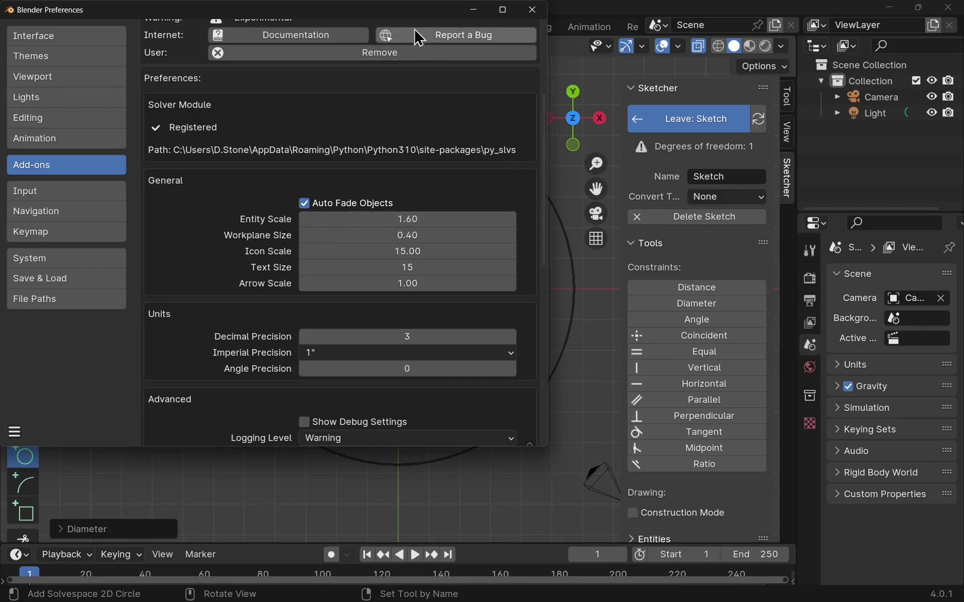
drag(416, 14, 207, 32)
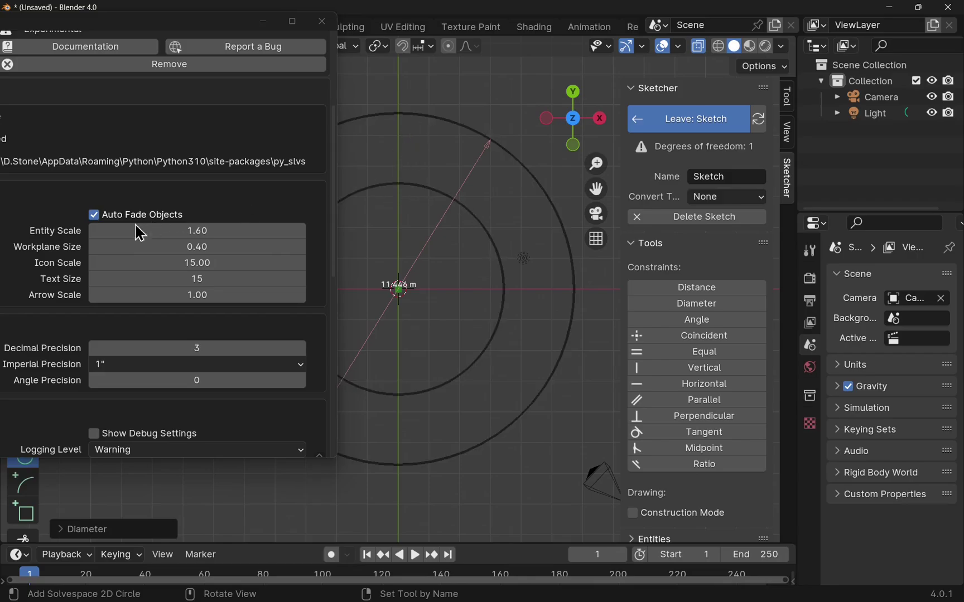
- Set CAD Sketcher's Entity Scale to 1.25 and leave the circle sketch
mouse_move(197, 231)
mouse_down()
mouse_move(140, 230)
mouse_move(286, 231)
mouse_up()
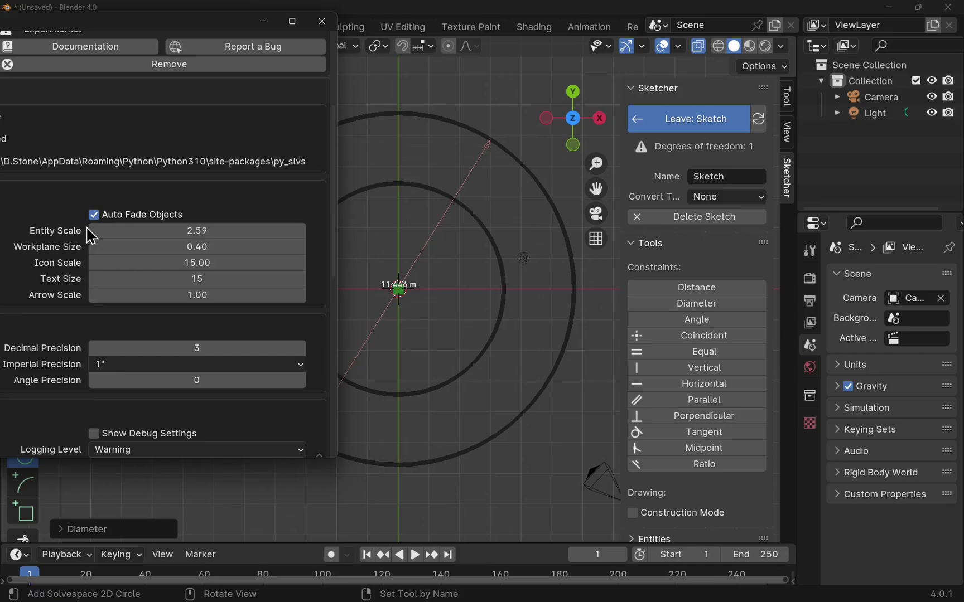
drag(151, 231, 30, 231)
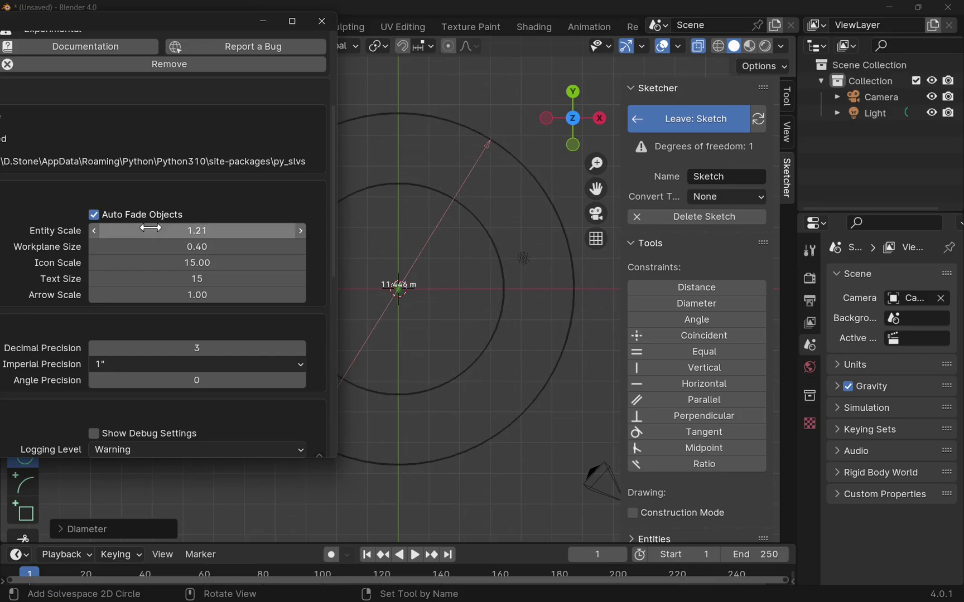
click(199, 229)
text(1.25)
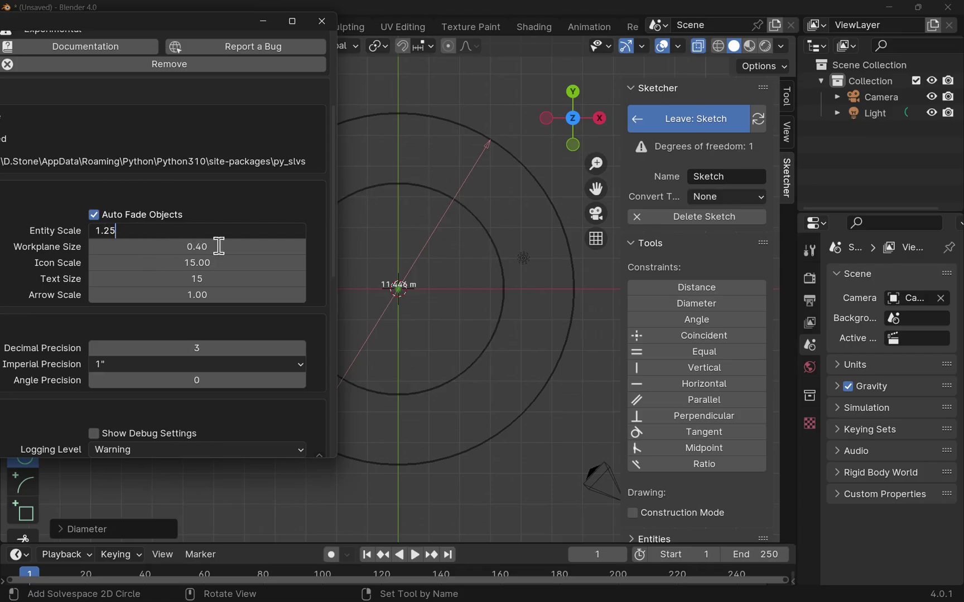
click(683, 128)
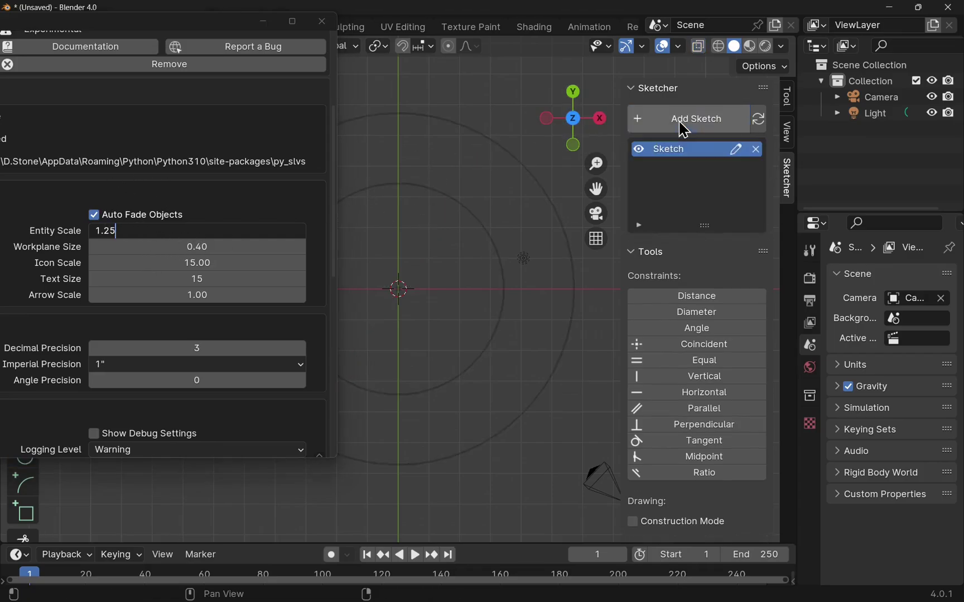
- Delete the existing circle sketch and start adding a new sketch
click(755, 149)
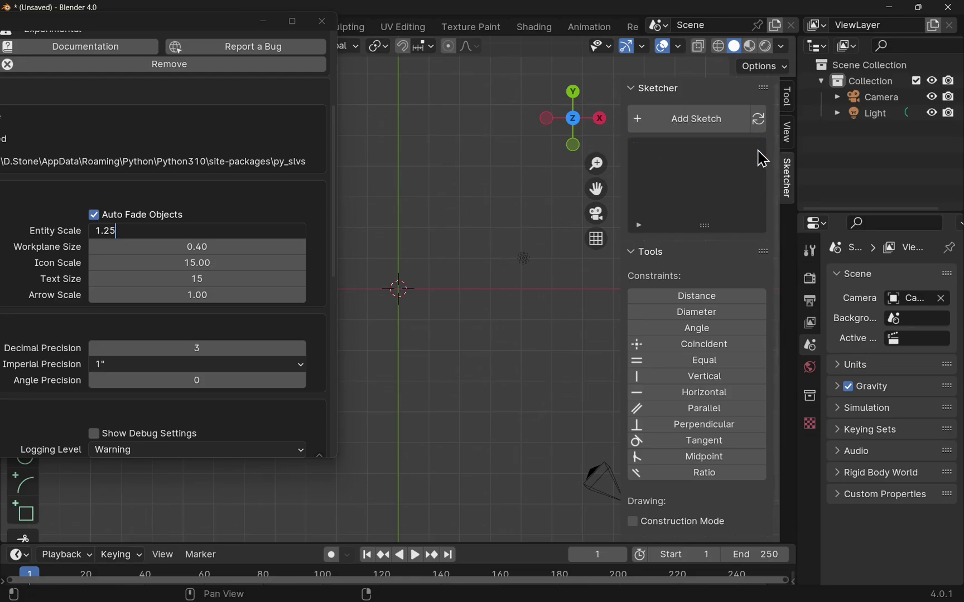
click(711, 111)
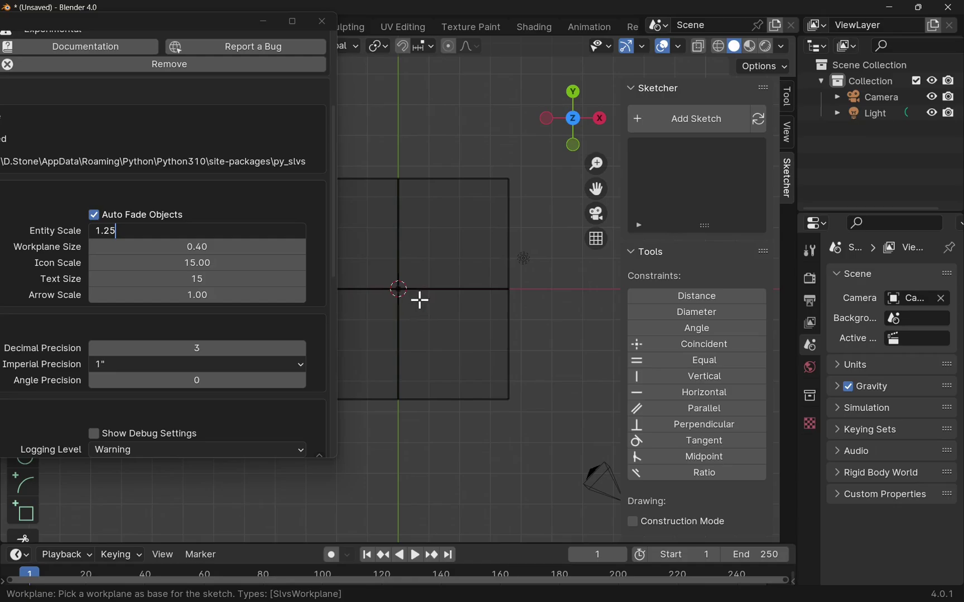
mouse_move(582, 140)
mouse_down()
mouse_move(583, 237)
mouse_move(569, 273)
mouse_move(583, 140)
mouse_up()
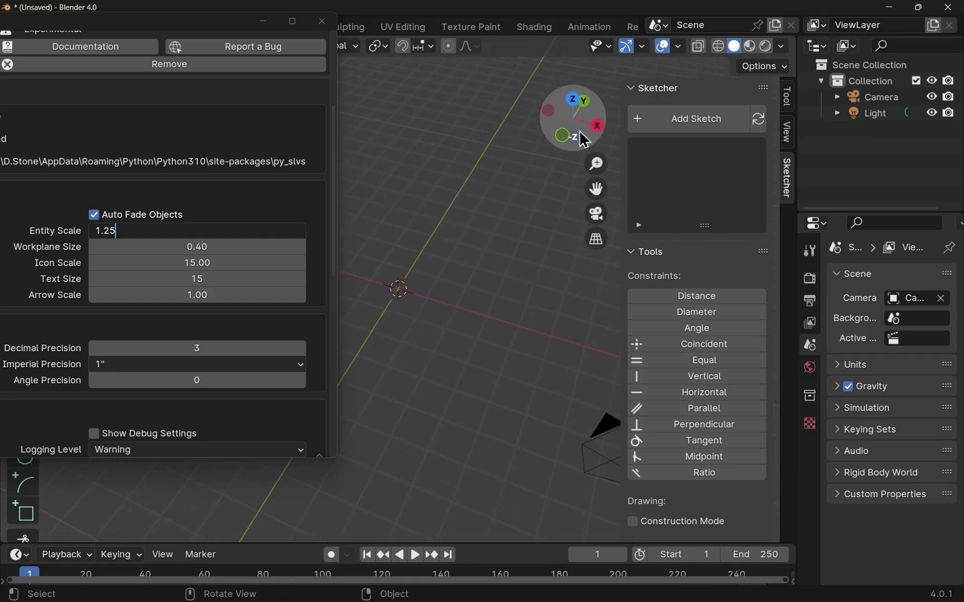
click(701, 121)
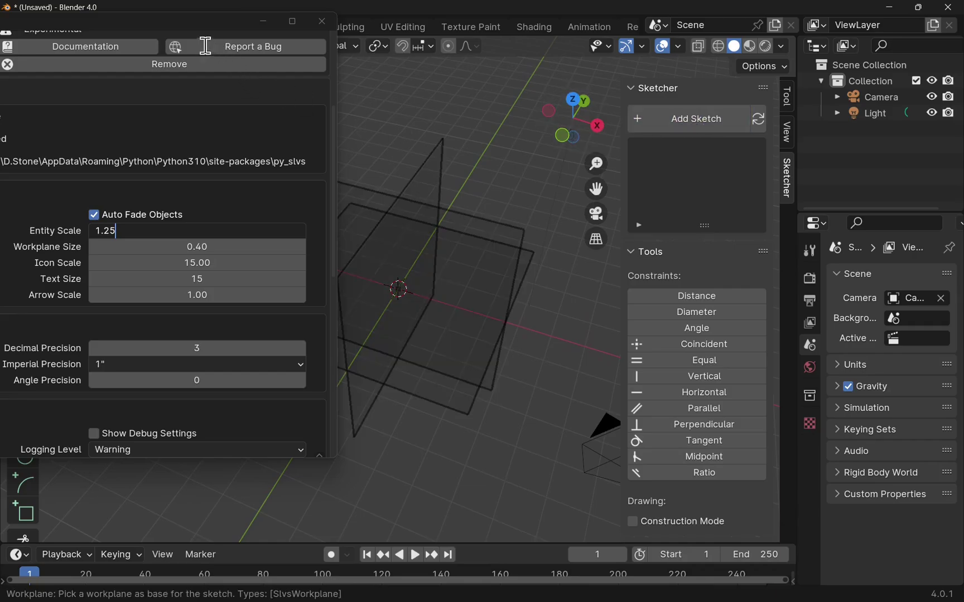
- Set Workplane Size to 0.43 and Entity Scale to 1.22, then pick a workplane for the sketch
drag(207, 35, 184, 63)
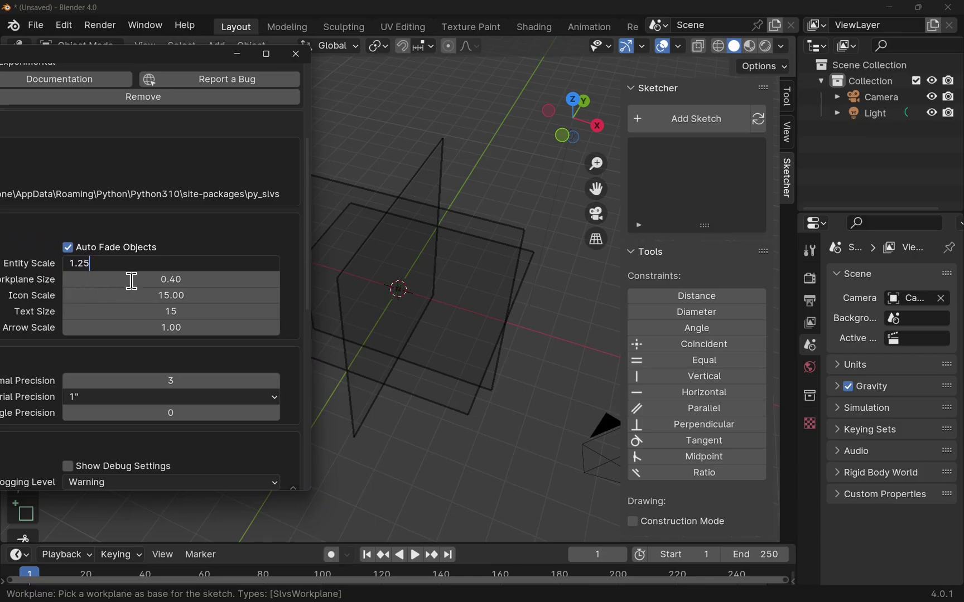
key(Return)
mouse_move(147, 278)
mouse_down()
mouse_move(223, 277)
mouse_move(134, 277)
mouse_move(179, 278)
mouse_move(148, 277)
mouse_up()
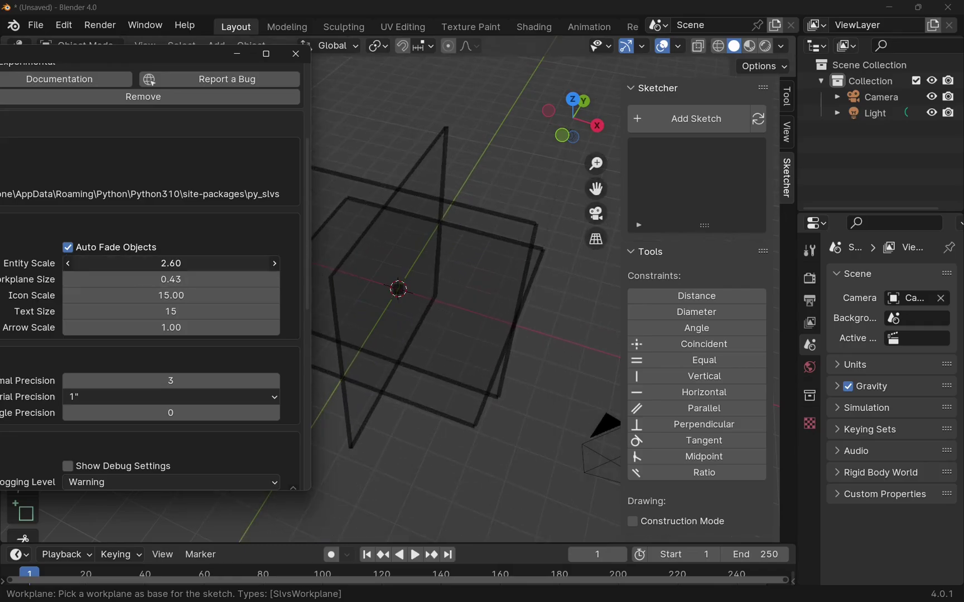
mouse_move(170, 263)
mouse_down()
mouse_move(151, 263)
mouse_move(176, 263)
mouse_up()
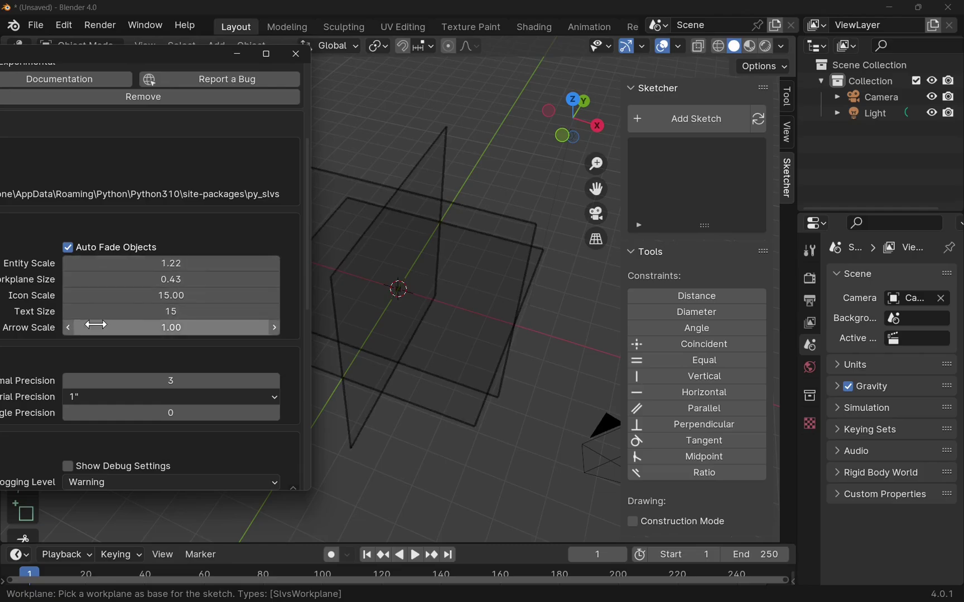
click(538, 265)
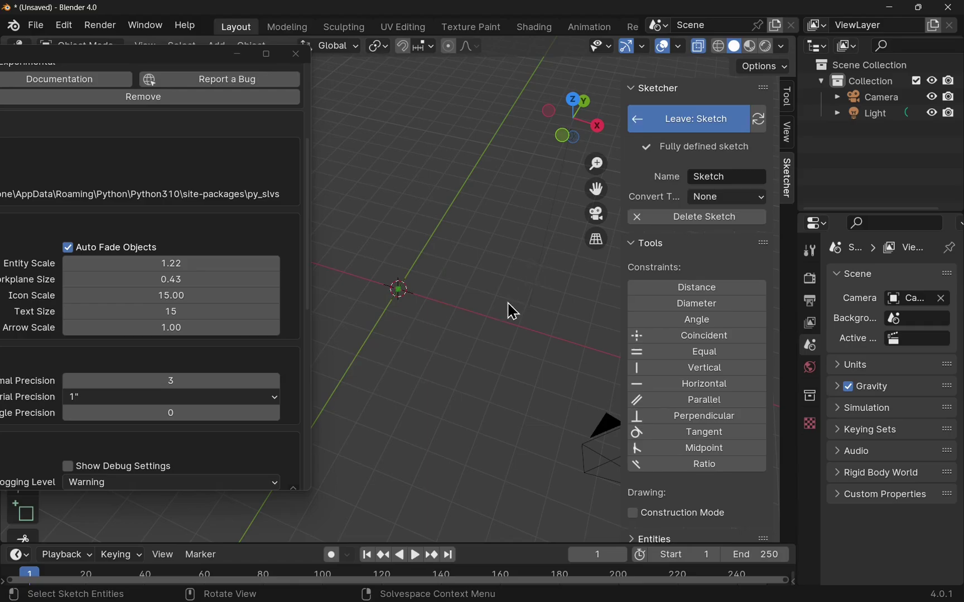
- Close Preferences and draw a rectangle in the sketch
drag(173, 58, 489, 78)
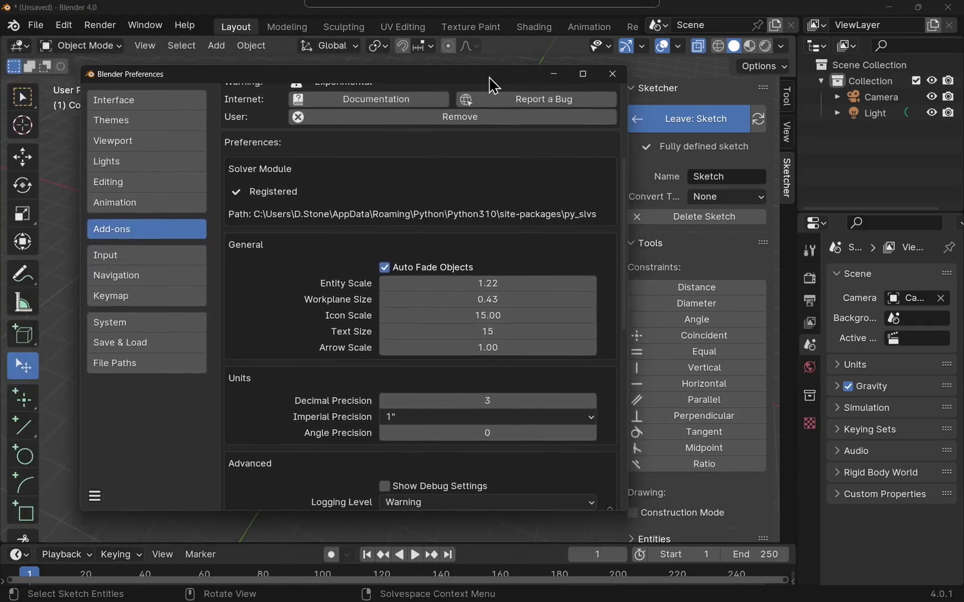
click(612, 74)
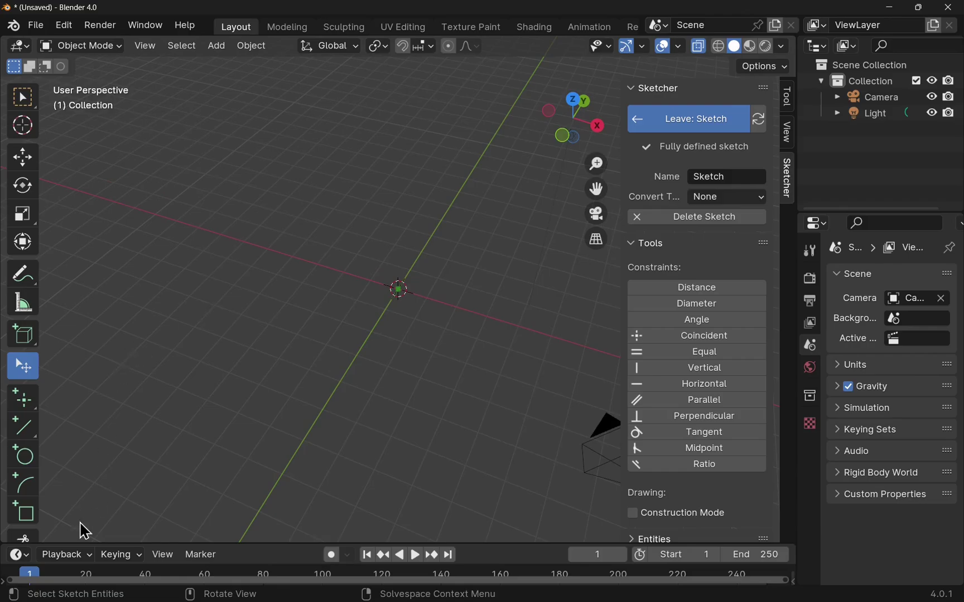
click(25, 512)
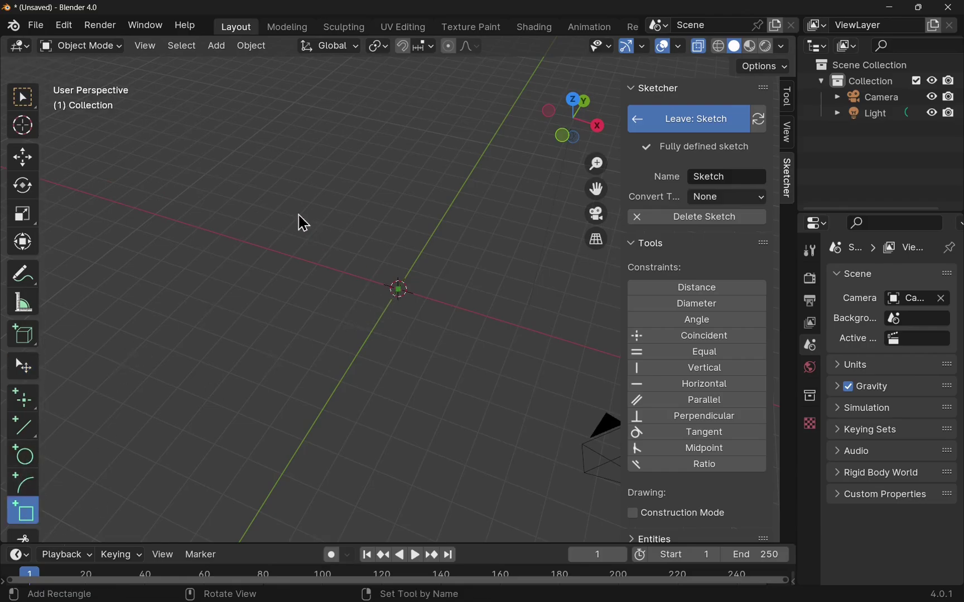
click(273, 195)
click(533, 439)
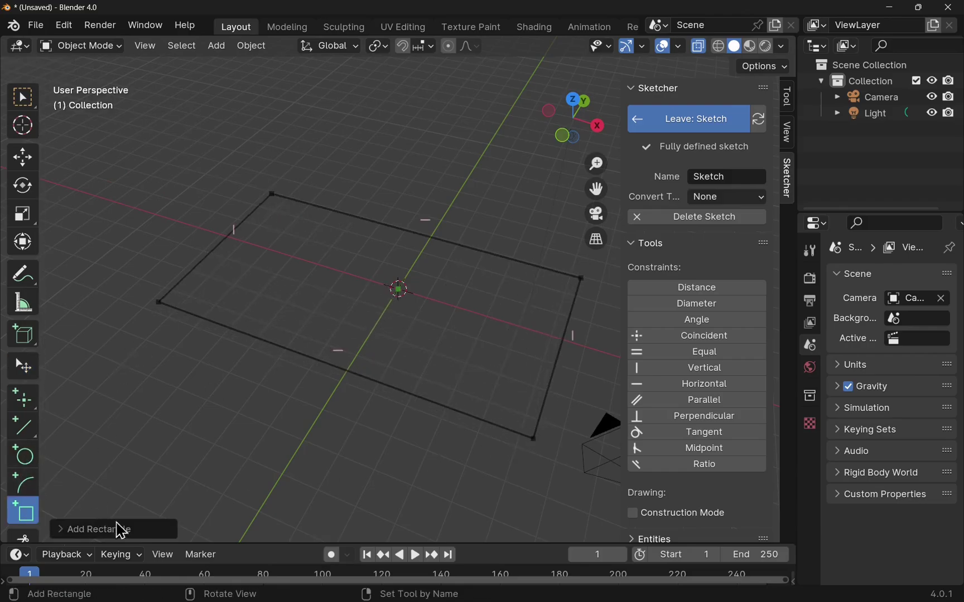
- Draw a circle centred at the sketch origin and dimension it to a 4.389 m diameter
click(24, 456)
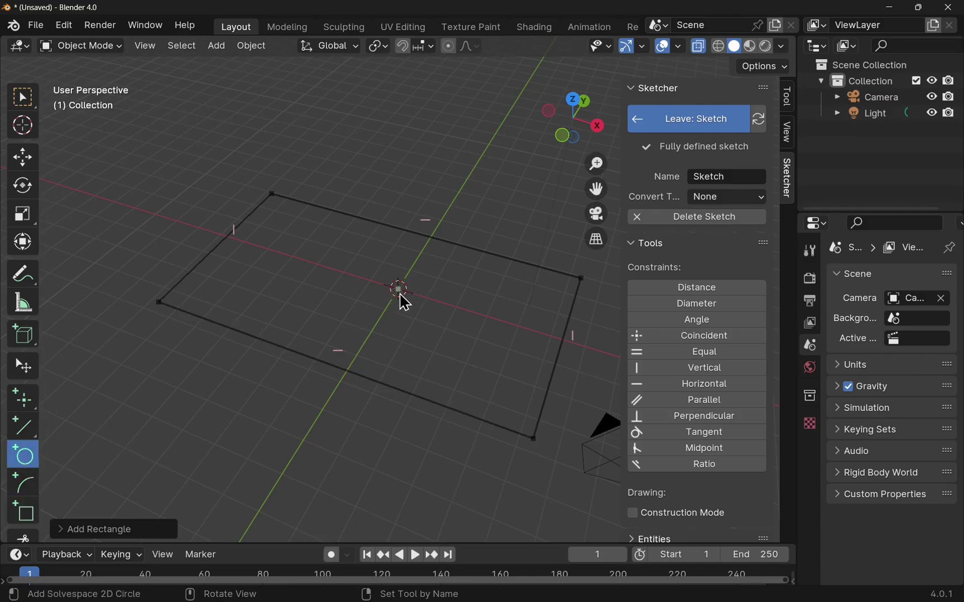
click(399, 290)
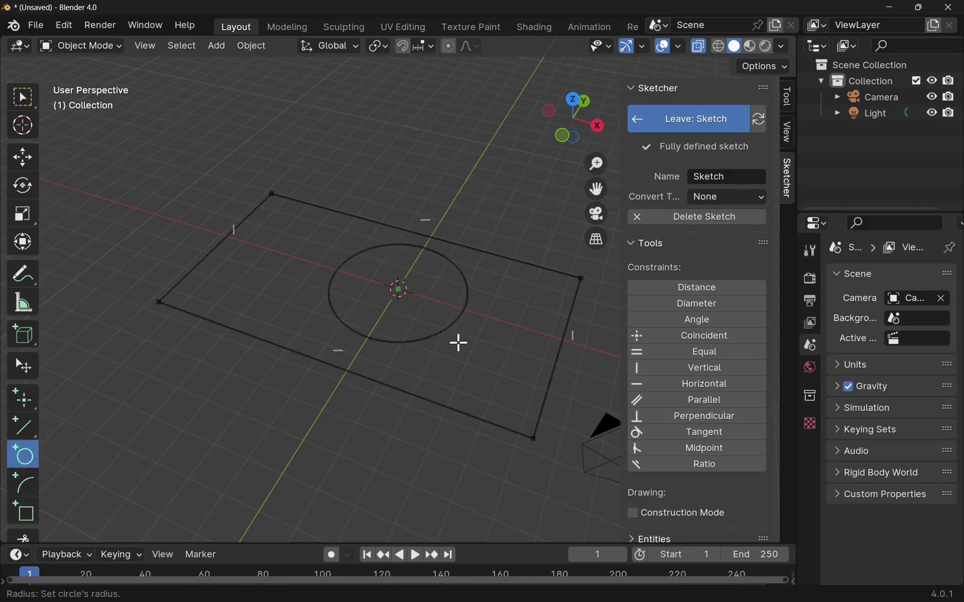
click(446, 328)
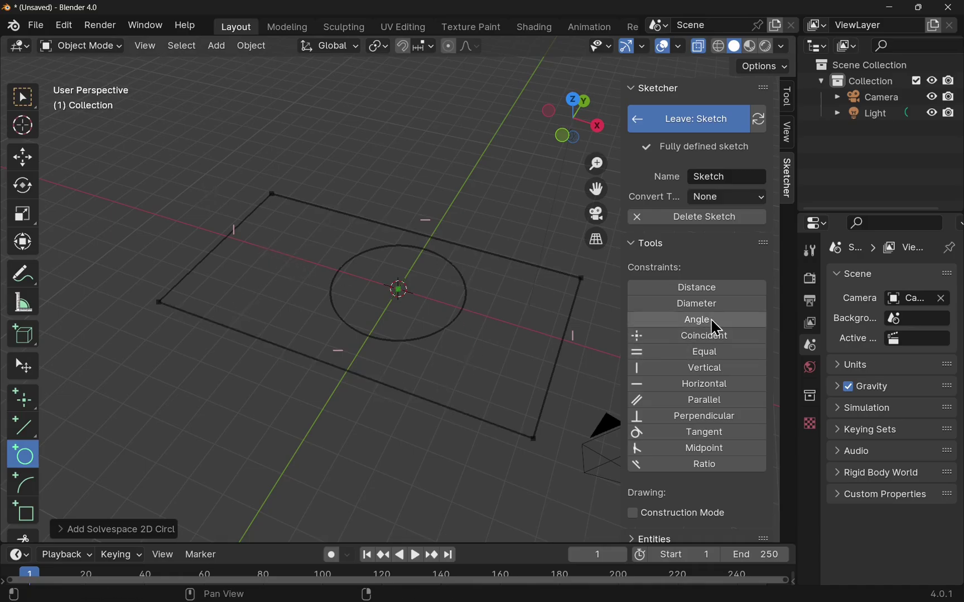
click(731, 307)
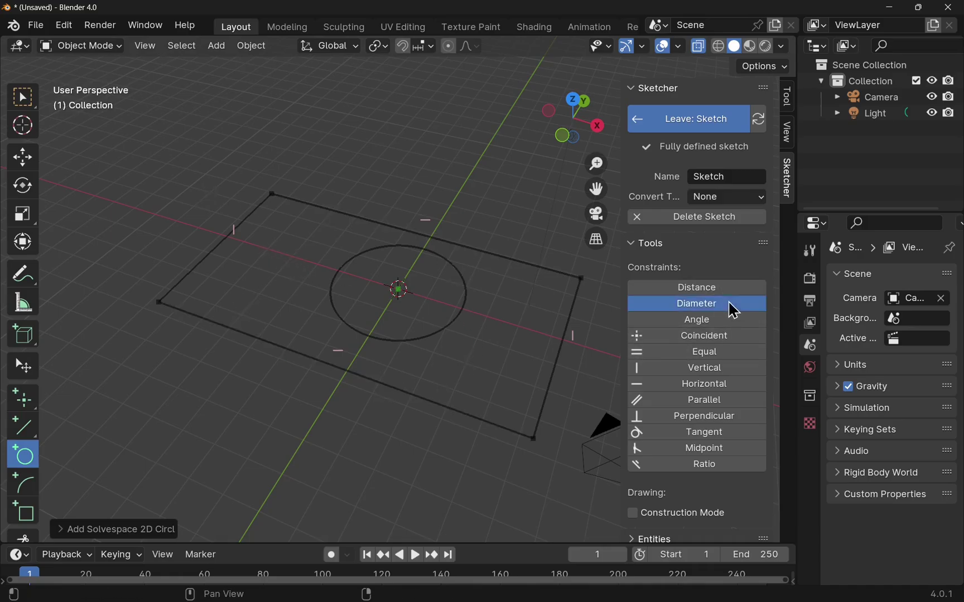
click(459, 317)
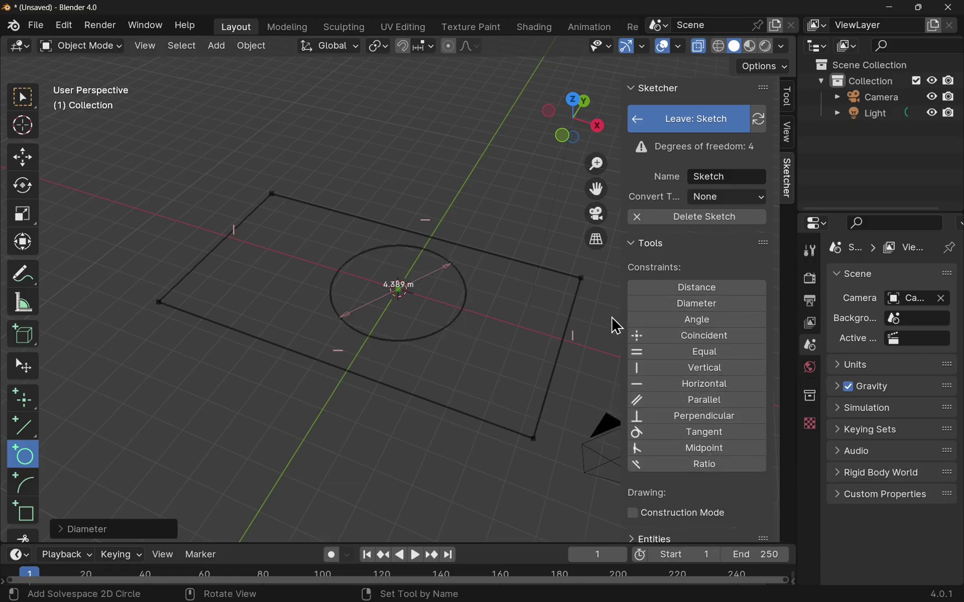
- Dimension the rectangle's right edge at 6.508 m and top edge at 12.076 m
click(647, 287)
click(571, 315)
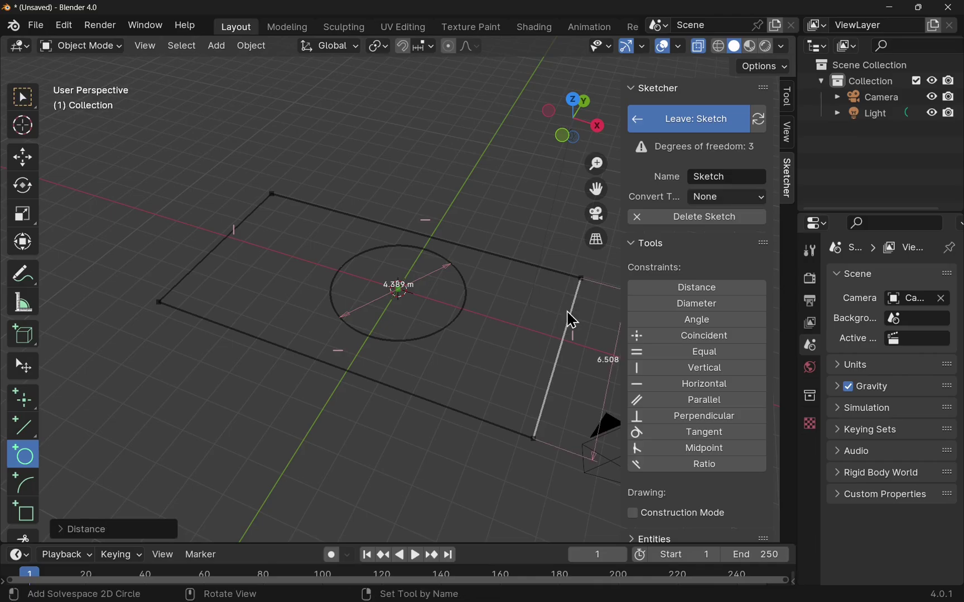
click(502, 255)
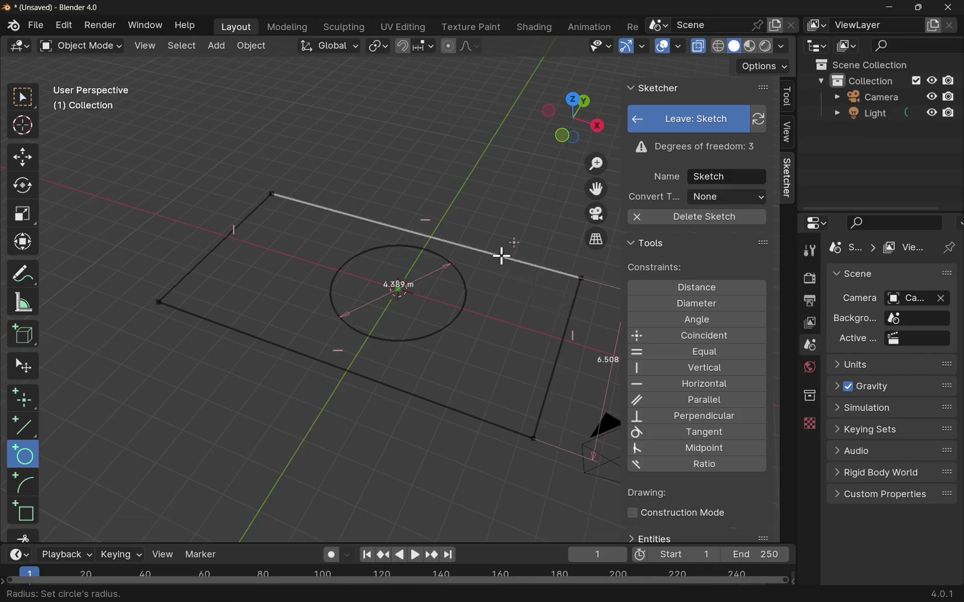
key(Escape)
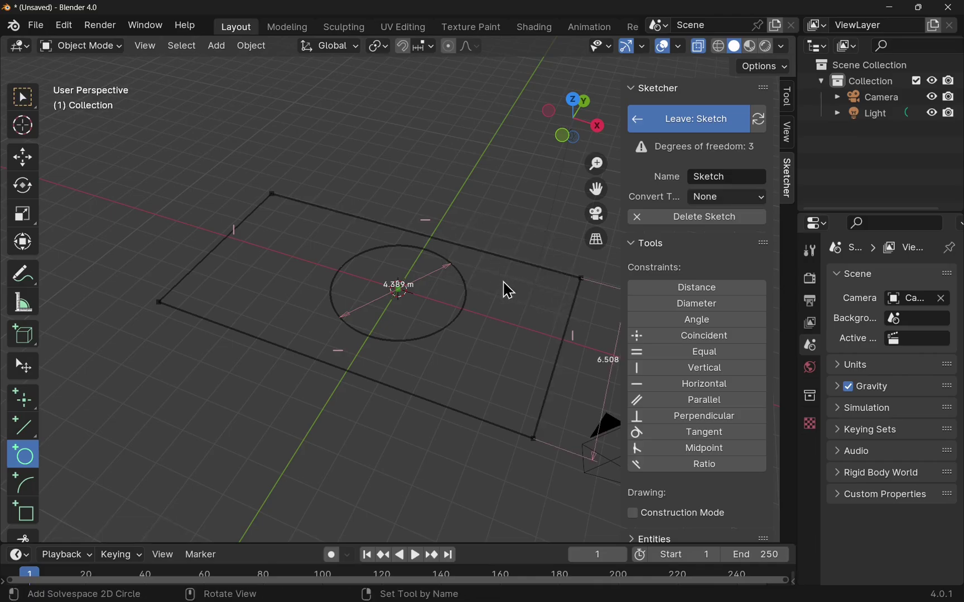
key(Escape)
click(687, 288)
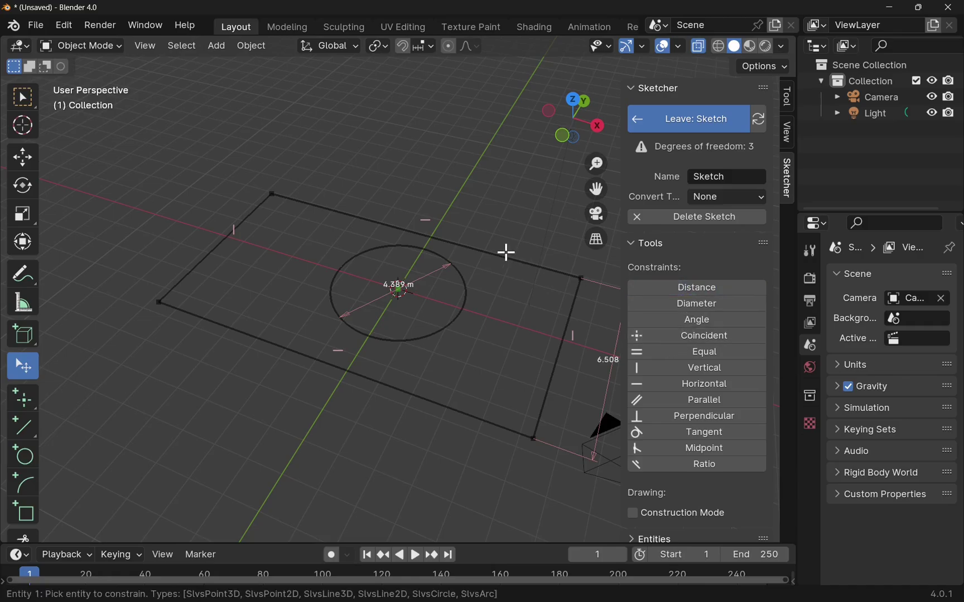
click(501, 255)
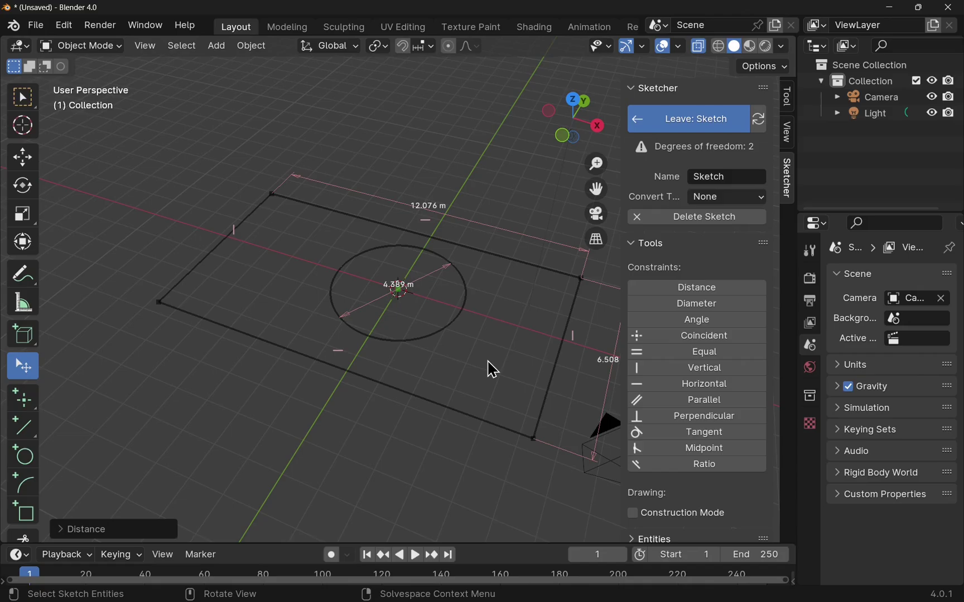
- Reopen CAD Sketcher's add-on preferences beside the sketch and raise Icon Scale from 15.00 to 20.31
click(65, 25)
click(140, 233)
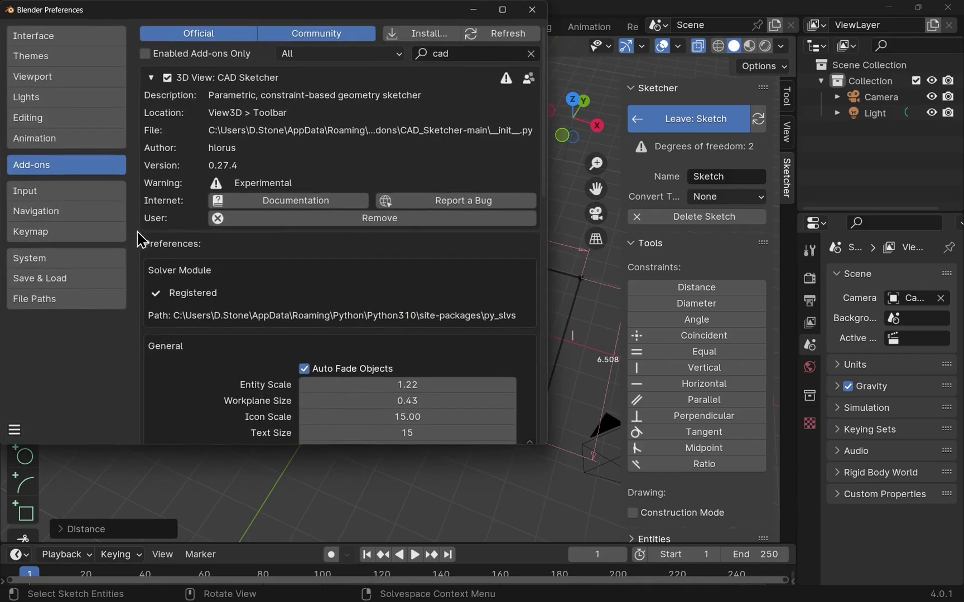
scroll(209, 356, down, 4)
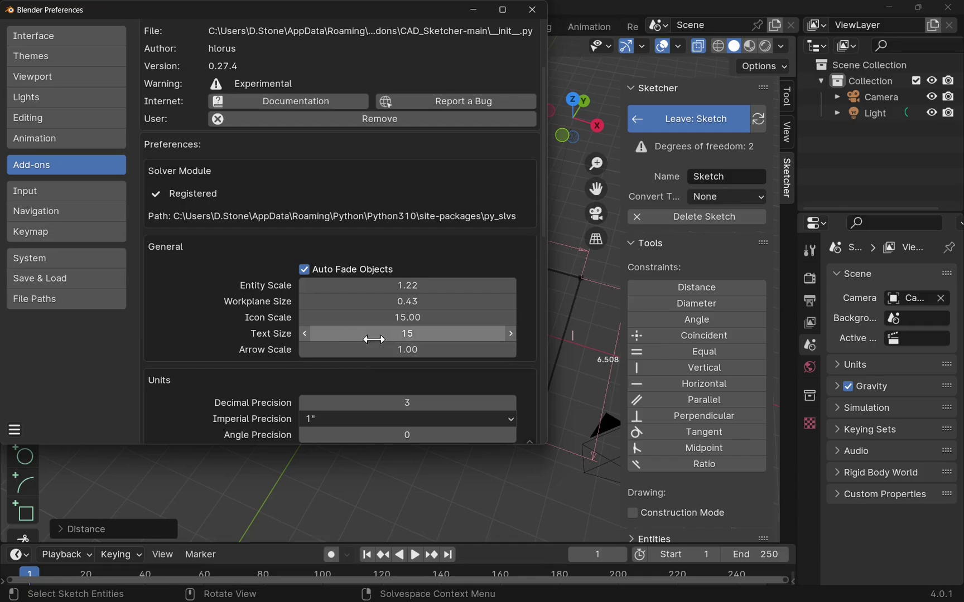
drag(376, 11, 170, 40)
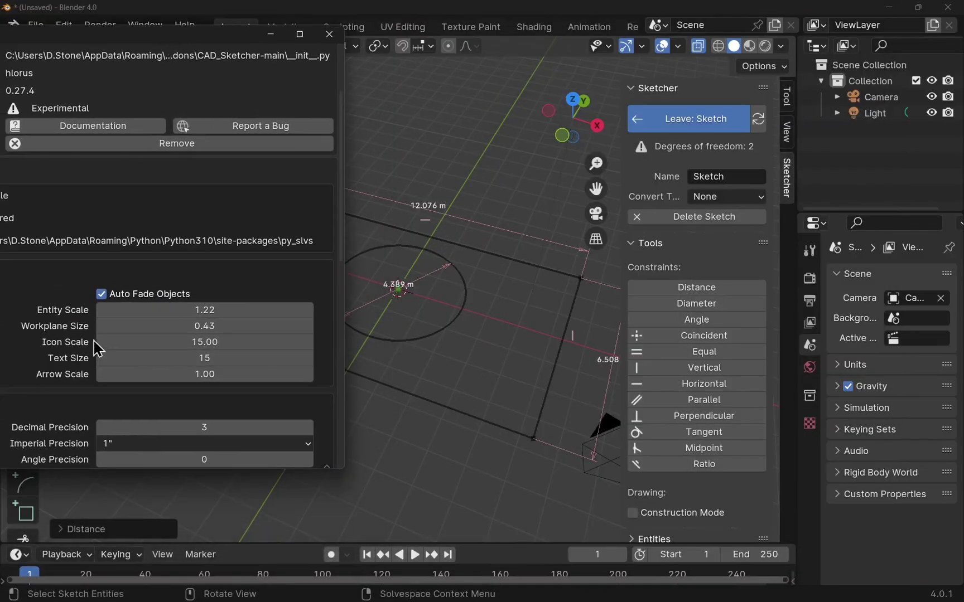
drag(133, 341, 639, 367)
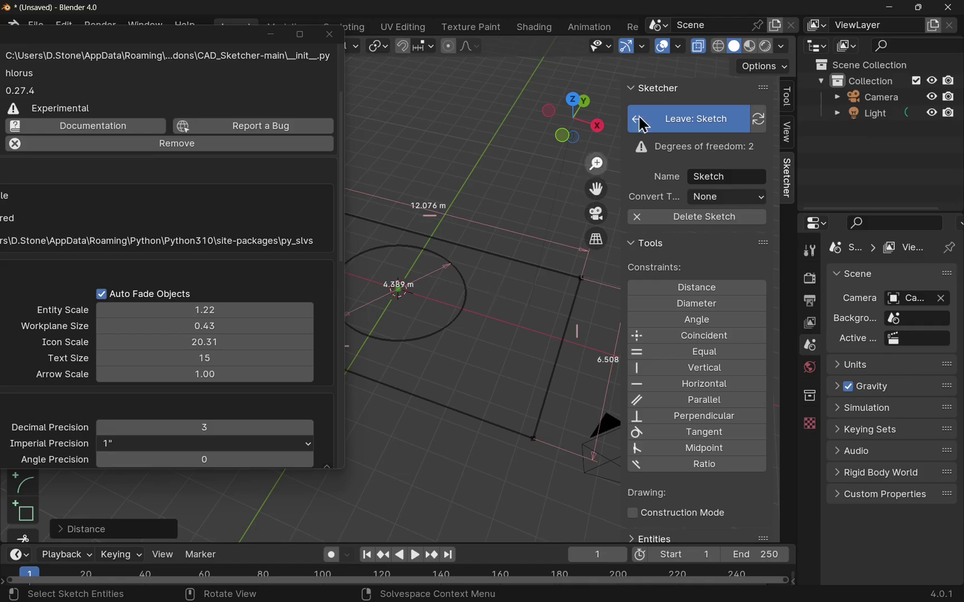
- Switch to top view, zoom out, and enlarge dimensions with Text Size 22 and Arrow Scale 2.02
click(575, 101)
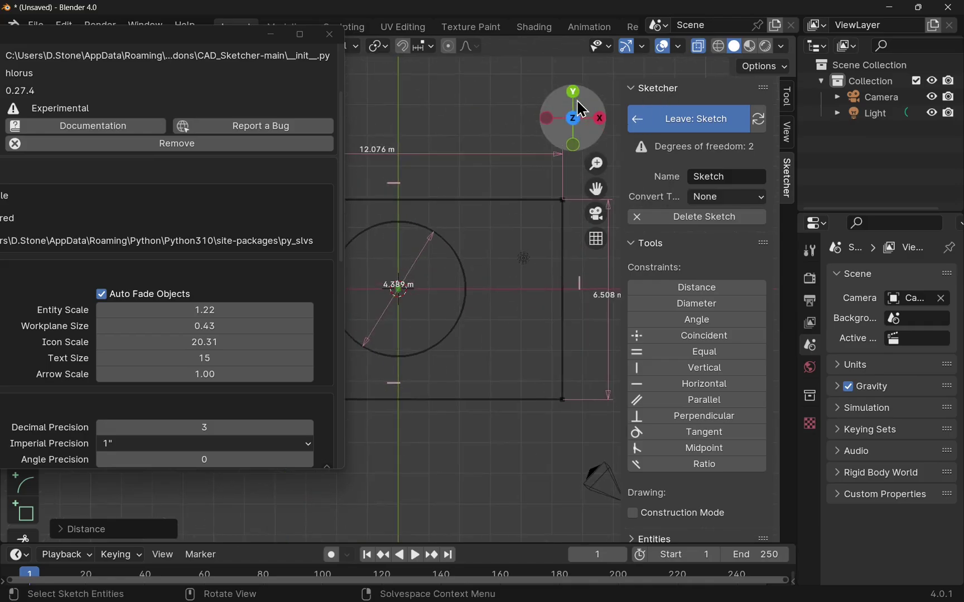
scroll(427, 270, down, 3)
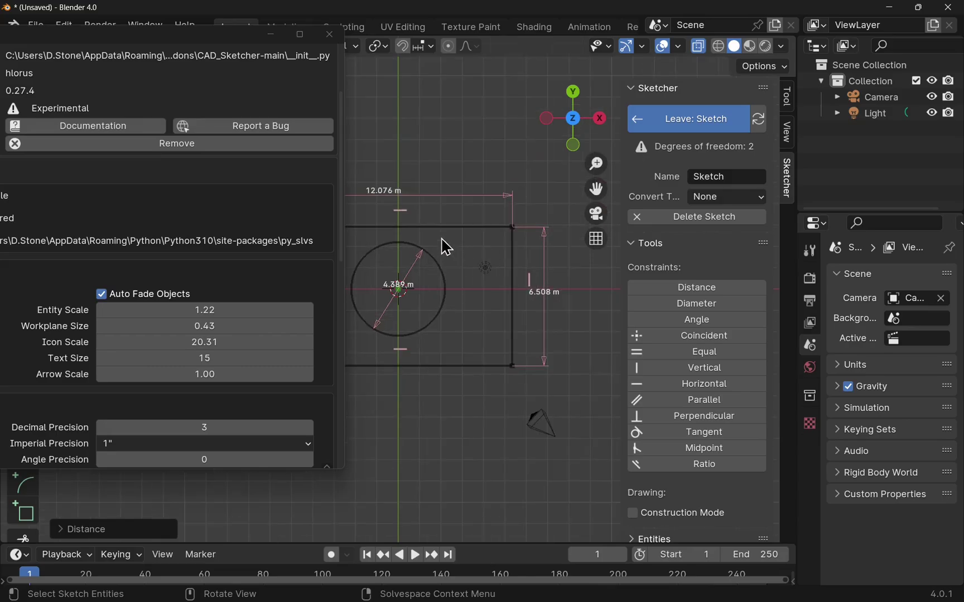
mouse_move(167, 358)
mouse_down()
mouse_move(229, 373)
mouse_move(193, 373)
mouse_move(234, 373)
mouse_move(215, 373)
mouse_up()
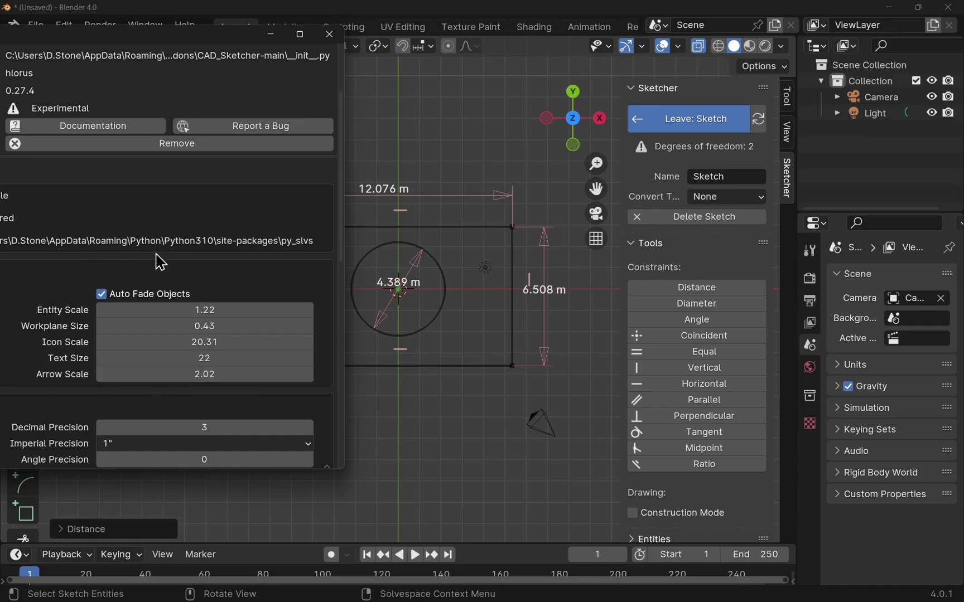